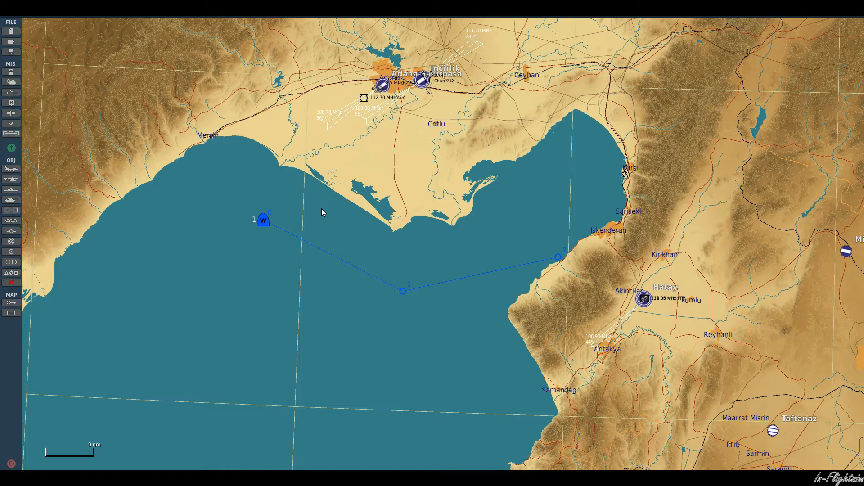
Add a USA F-15C airplane group over the sea just north of the AWACS aircraft.
scroll(289, 198, "up", 2)
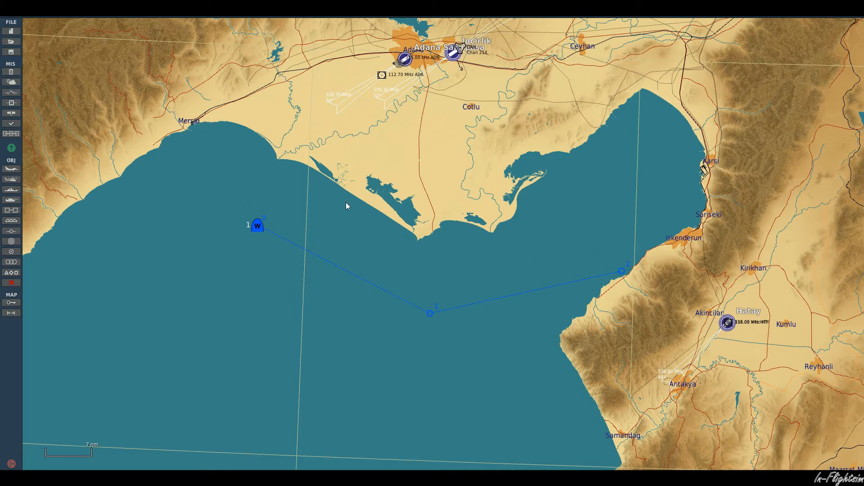
left_click(257, 226)
right_click_drag(378, 225, 355, 217)
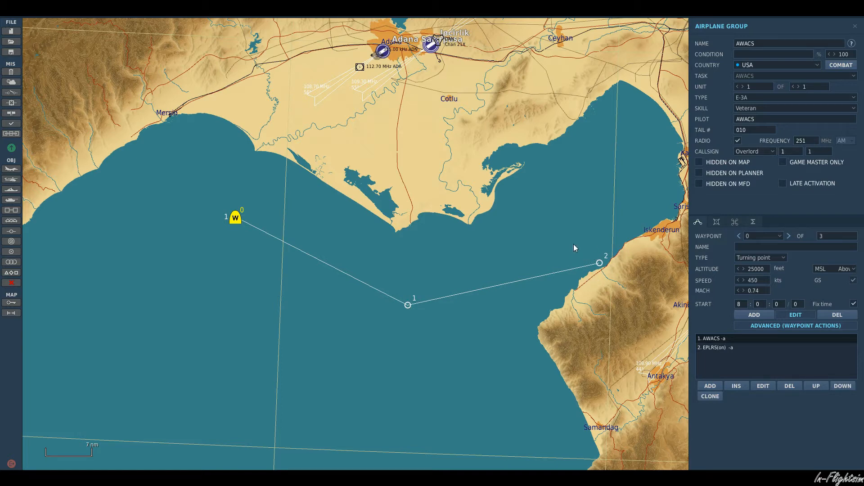
left_click(449, 236)
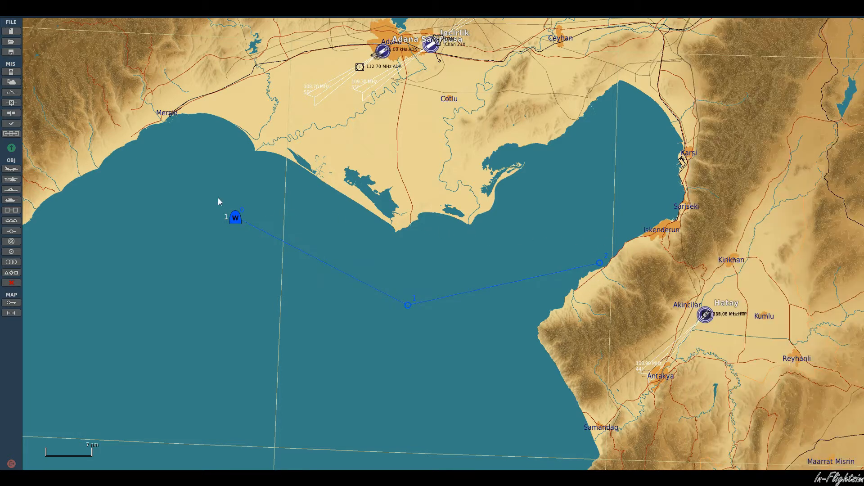
left_click(12, 169)
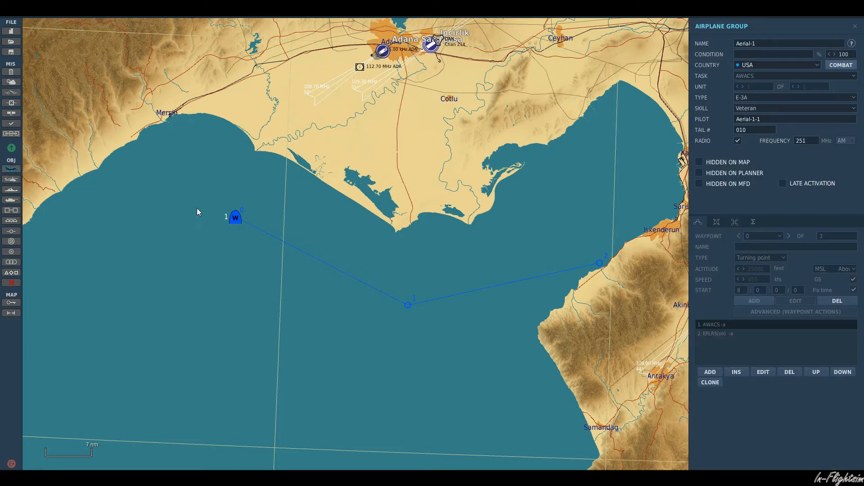
left_click(765, 97)
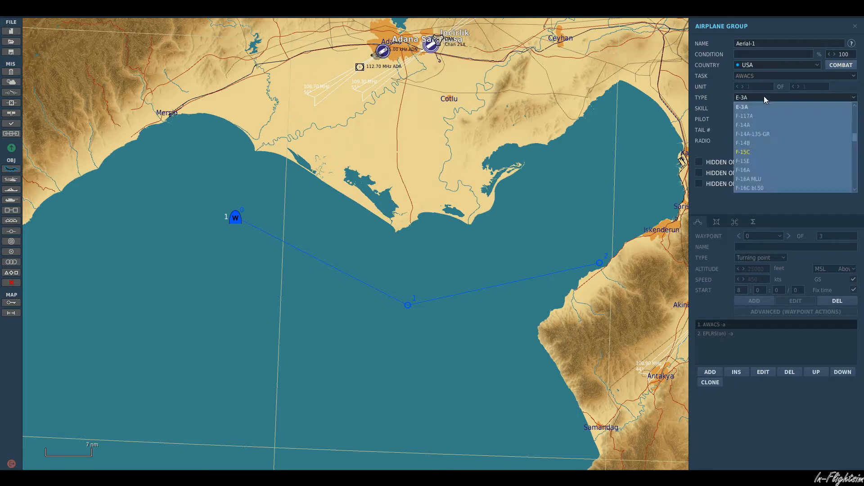
left_click(763, 152)
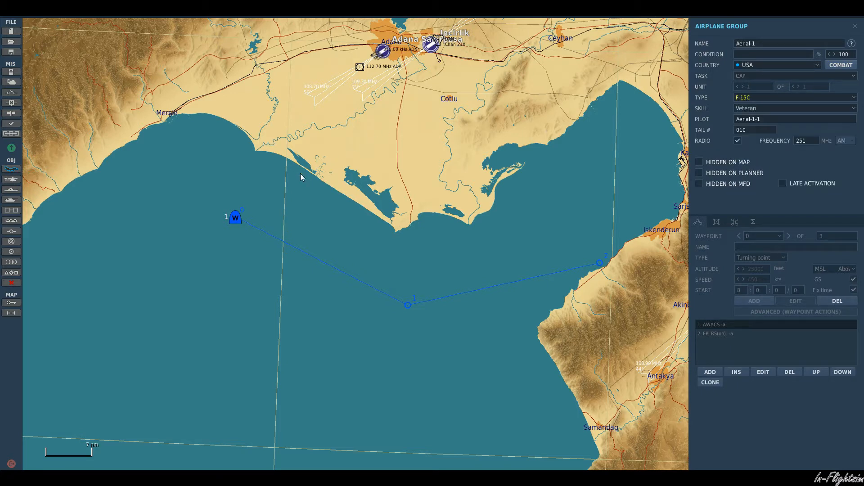
left_click(240, 177)
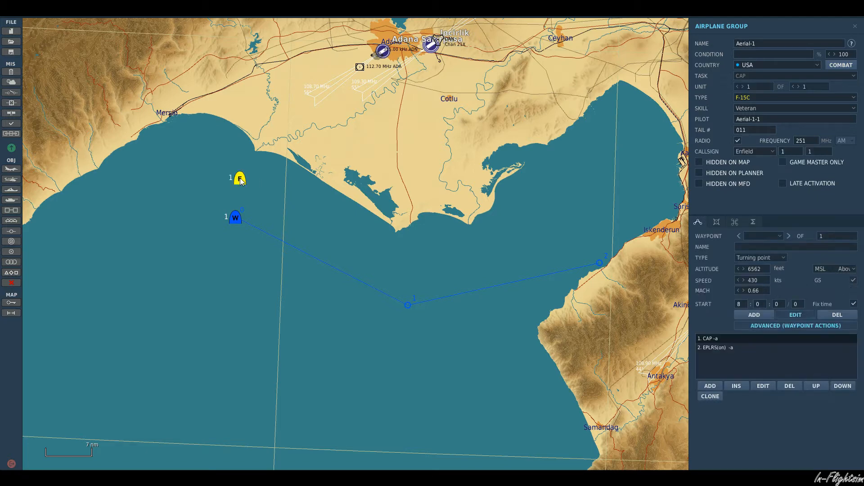
scroll(292, 225, "up", 2)
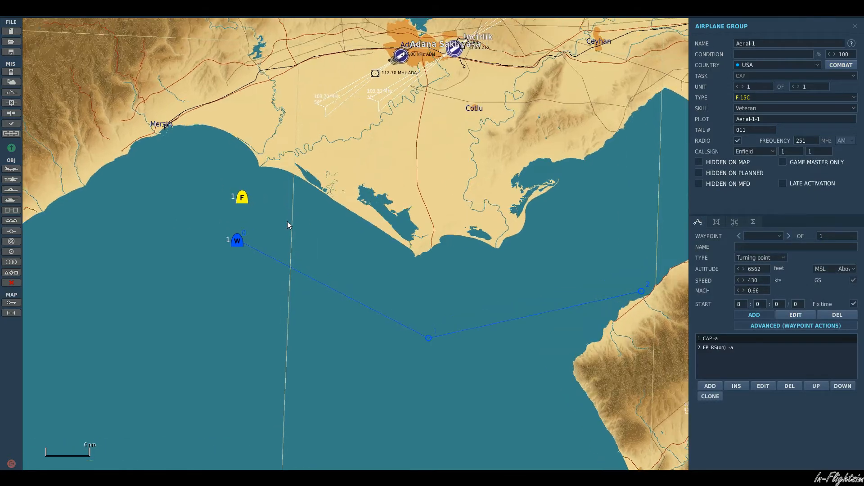
right_click_drag(317, 206, 291, 217)
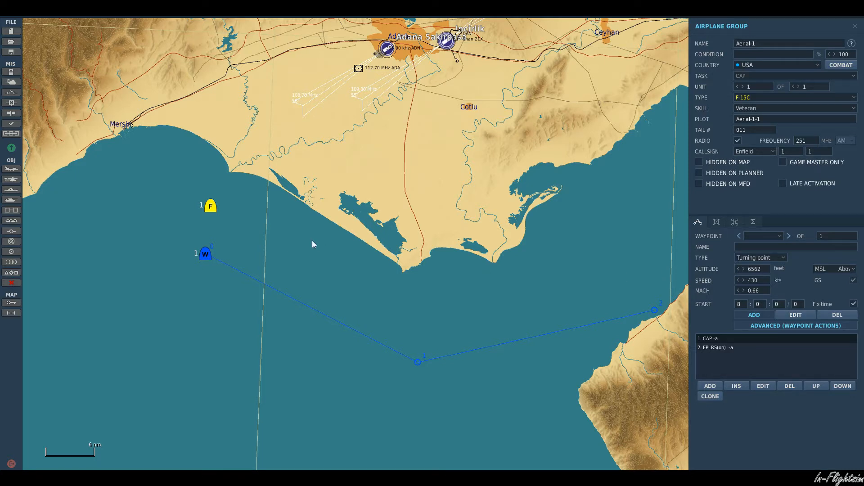
Check the AWACS group's altitude and speed, and name the F-15C group and its pilot Escort.
left_click(250, 254)
left_click(208, 256)
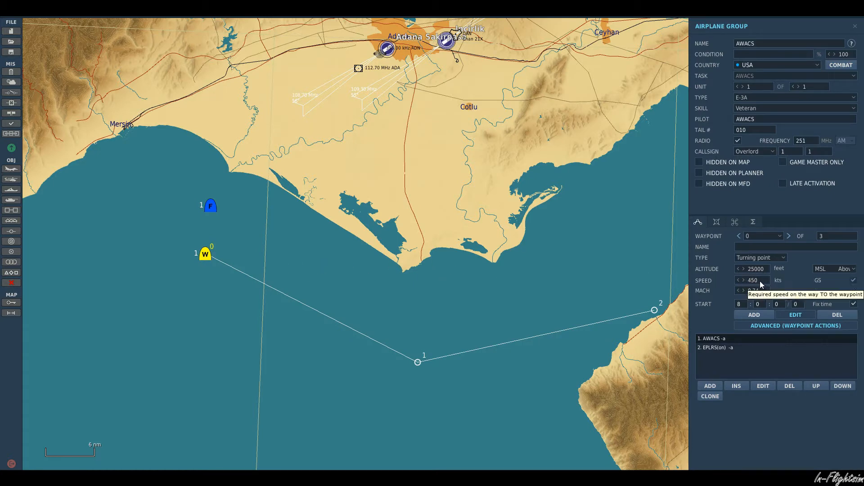
left_click(222, 221)
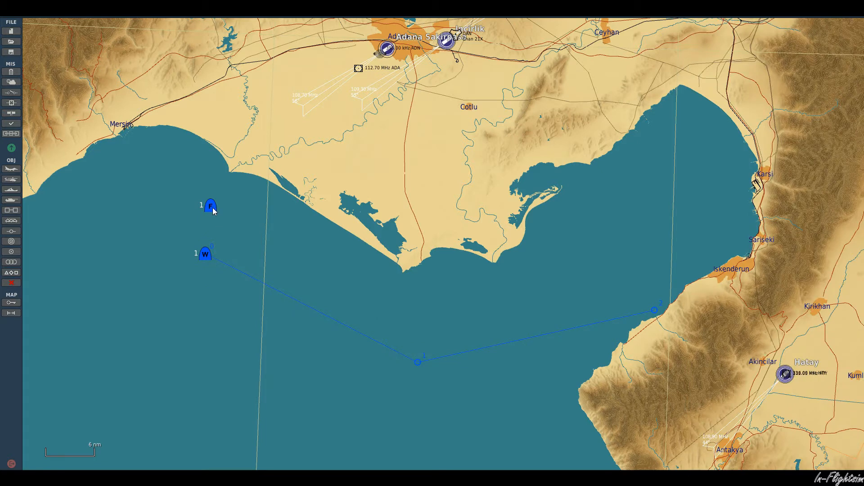
left_click(212, 207)
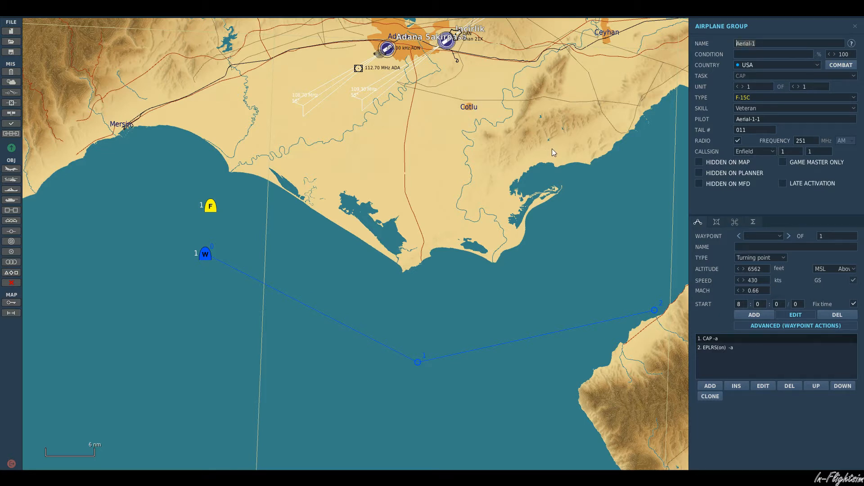
type("Escort")
triple_click(764, 118)
type("Escort")
Set the F-15C group's task to Escort, skill to Veteran, radio frequency to 124 MHz and callsign to Enfield.
left_click(764, 76)
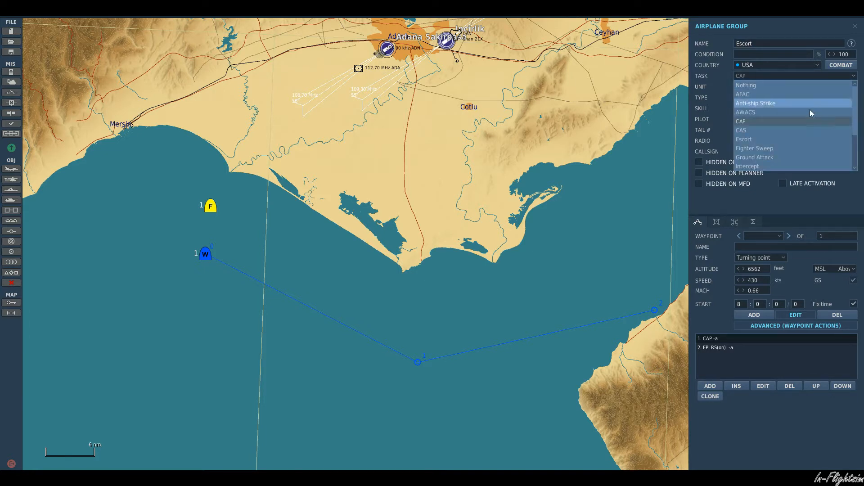
left_click(761, 138)
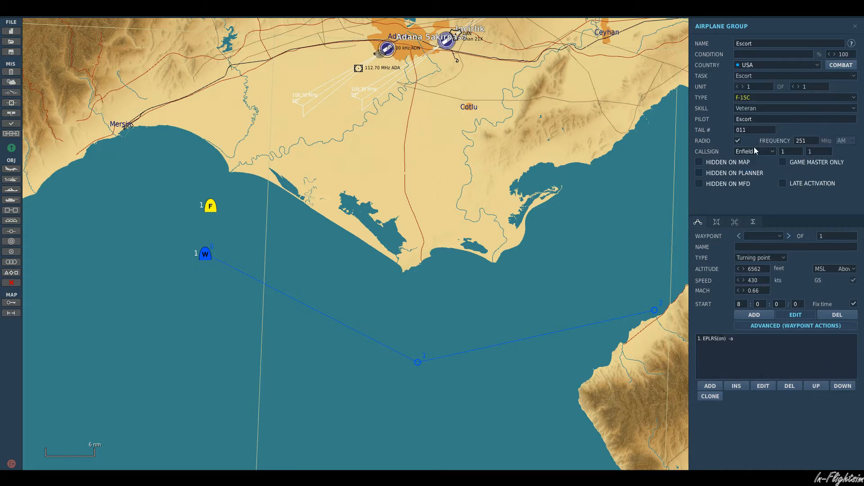
left_click(757, 107)
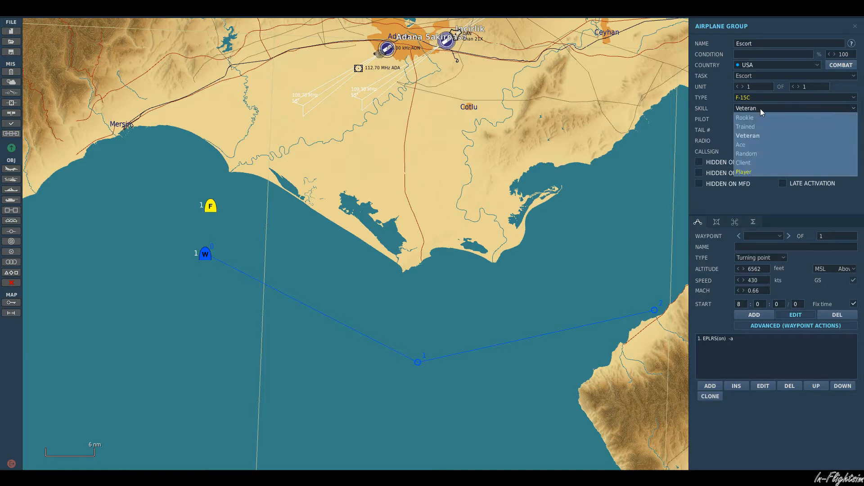
left_click(763, 137)
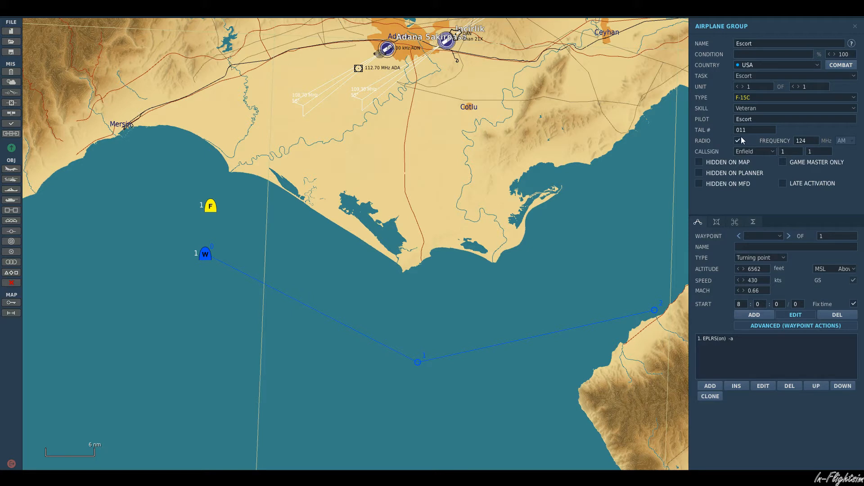
left_click(766, 152)
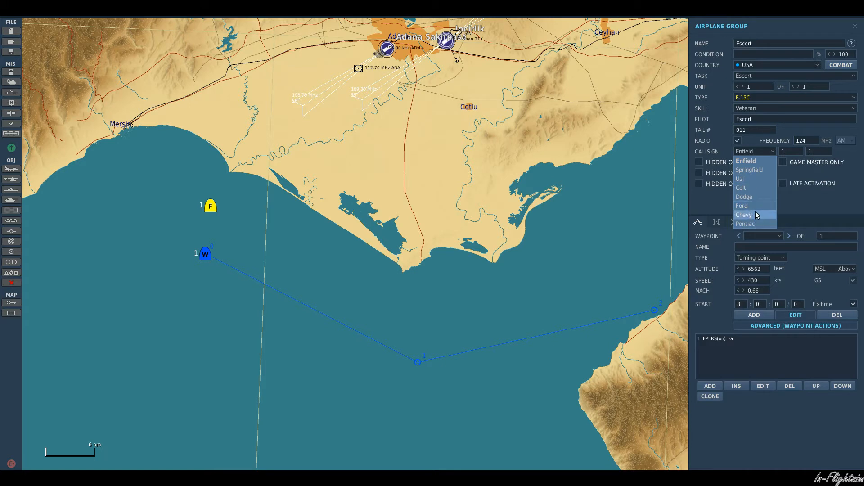
left_click(760, 162)
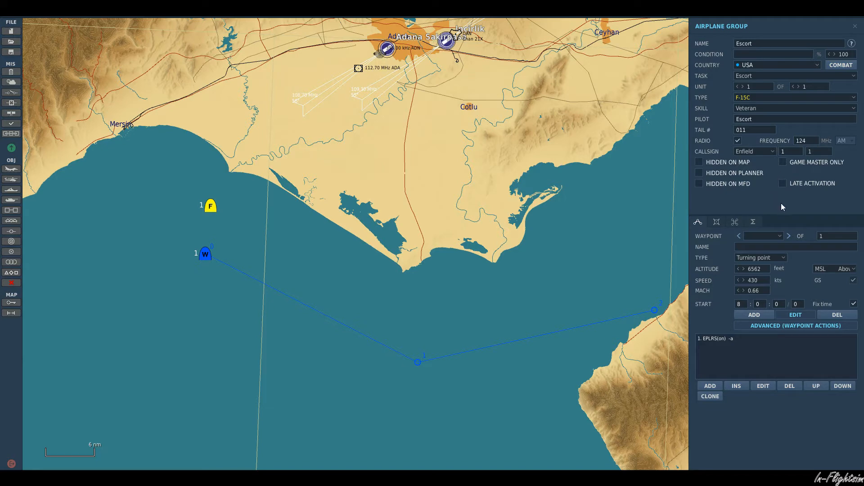
Load the F-15C with the AIM-9*2,AIM-120*2,AIM-7*4,Fuel*3 payload and remove the fuel tank from station 6.
left_click(717, 222)
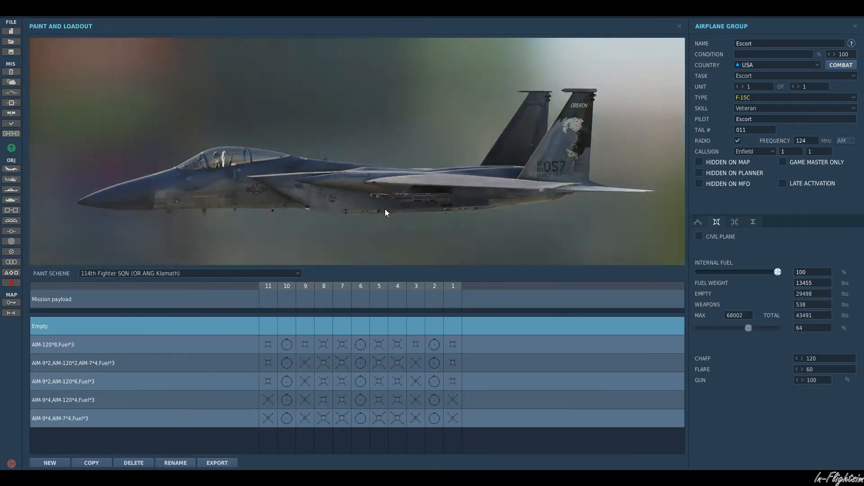
left_click(199, 362)
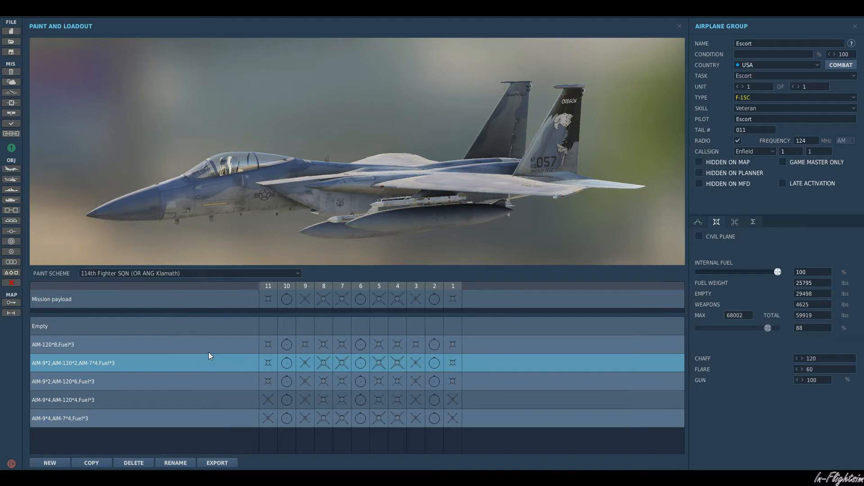
right_click(361, 299)
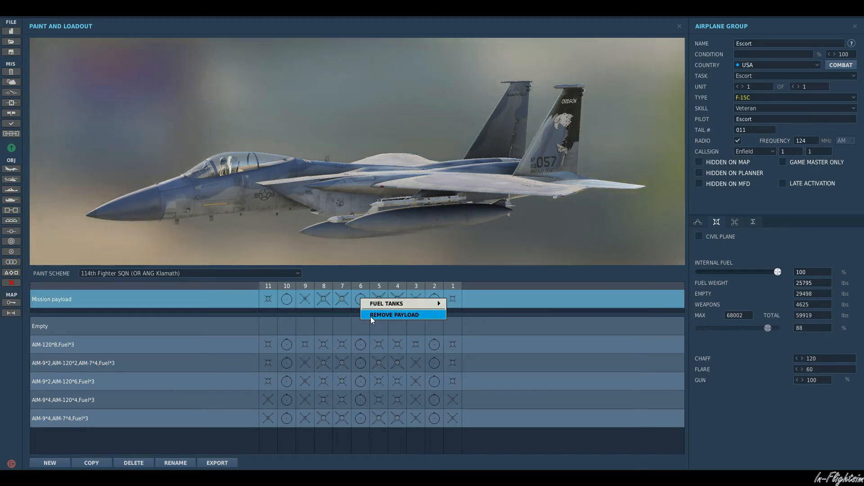
left_click(371, 316)
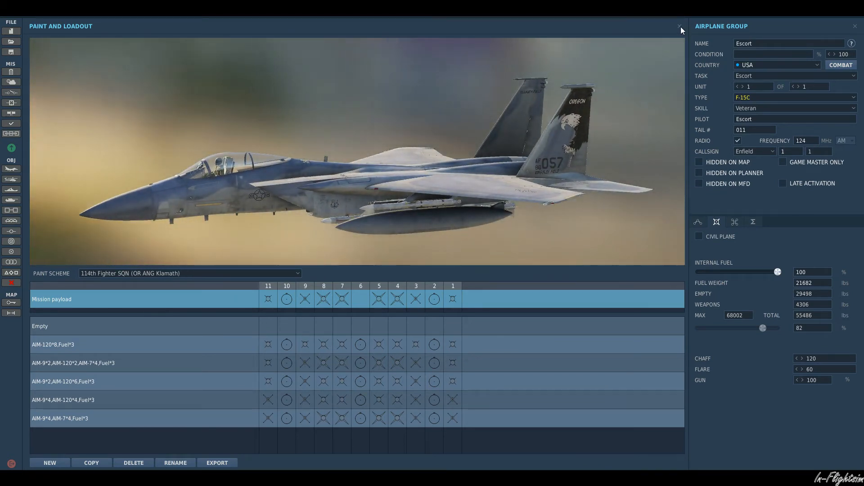
left_click(680, 26)
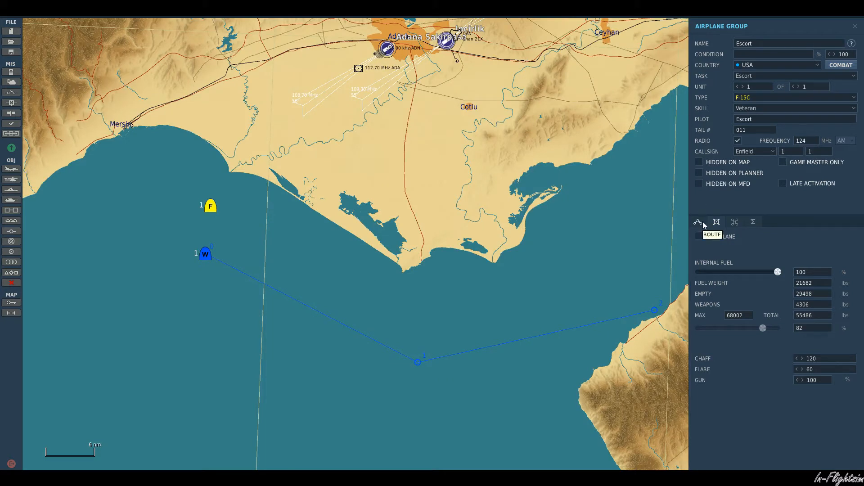
Set the Escort group's start to 20000 feet and 450 kts, and add waypoint 1 just south of the aircraft.
left_click(704, 222)
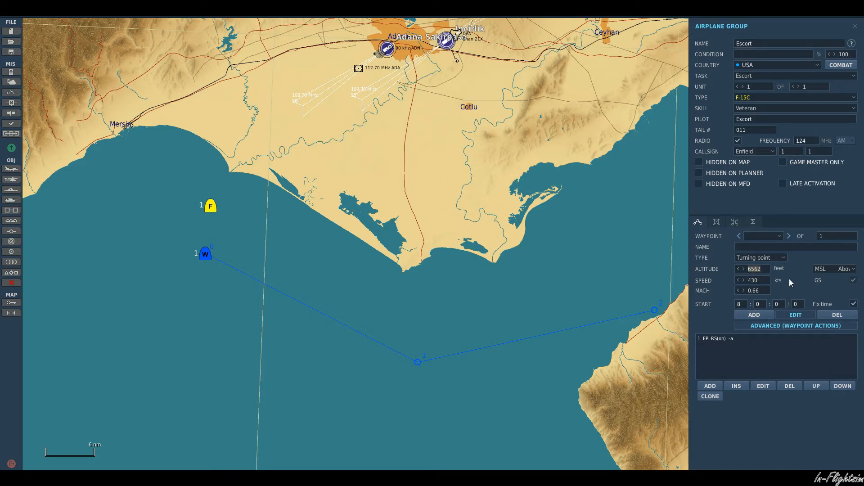
type("20000")
left_click(759, 280)
left_click(752, 318)
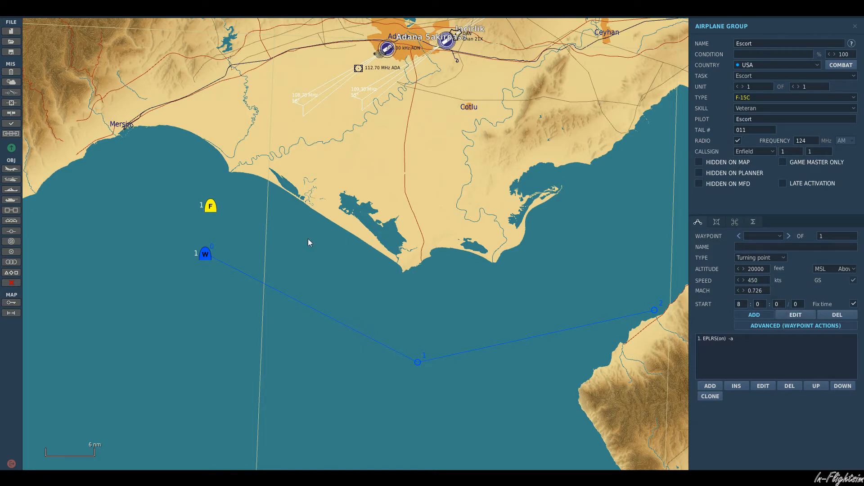
left_click(208, 216)
scroll(240, 239, "up", 2)
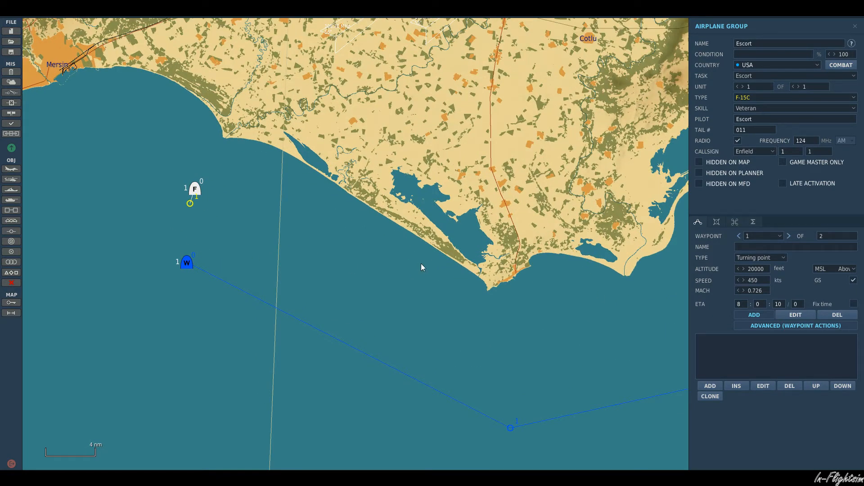
Add an Escort task at waypoint 1 for the AWACS group, with distance -200 and interval 200 feet.
left_click(709, 386)
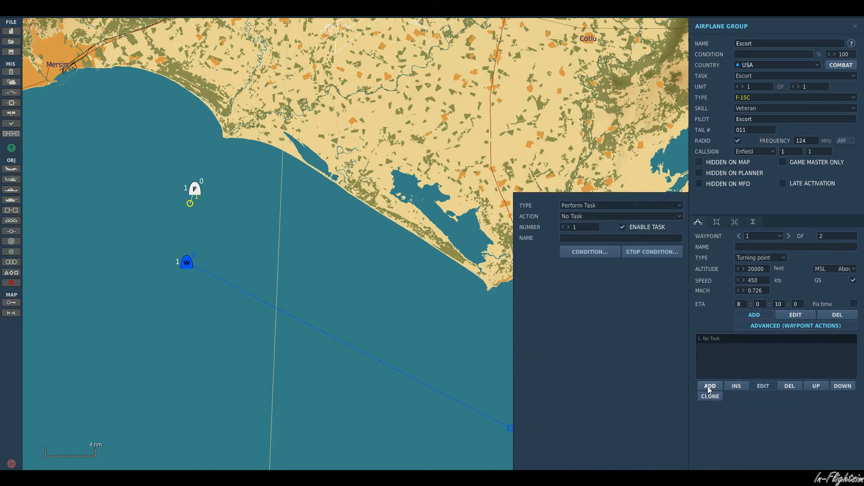
left_click(625, 206)
left_click(612, 212)
left_click(601, 216)
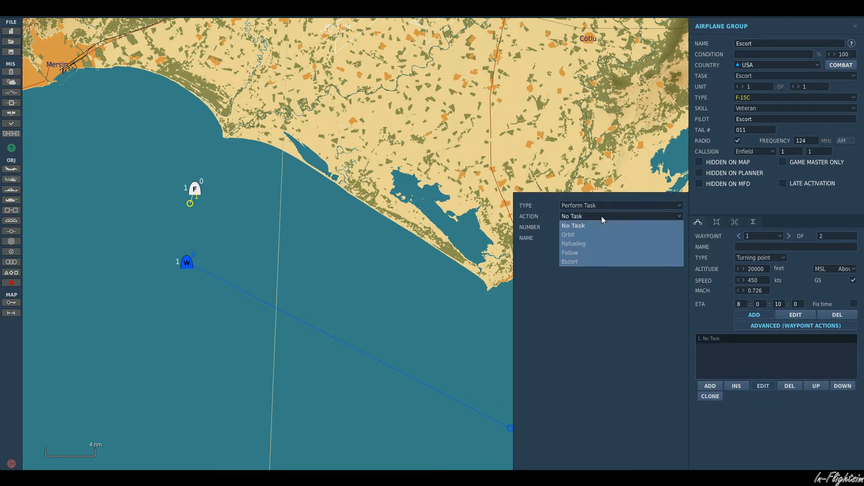
left_click(604, 261)
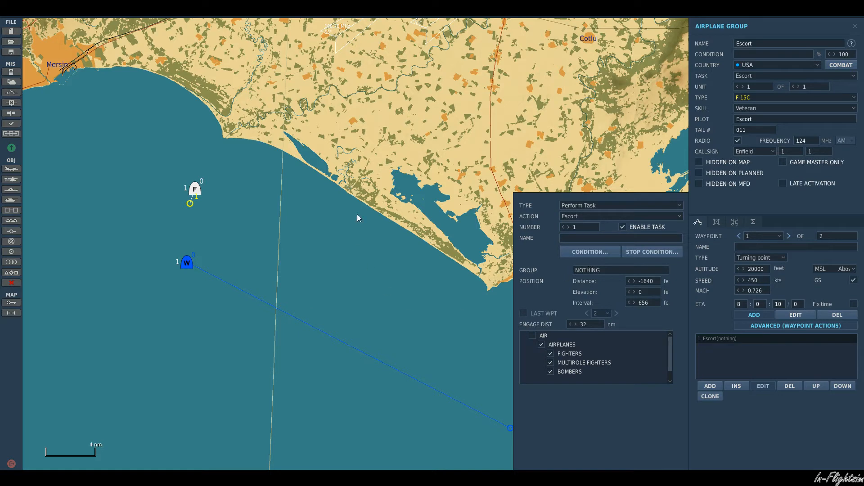
left_click(585, 272)
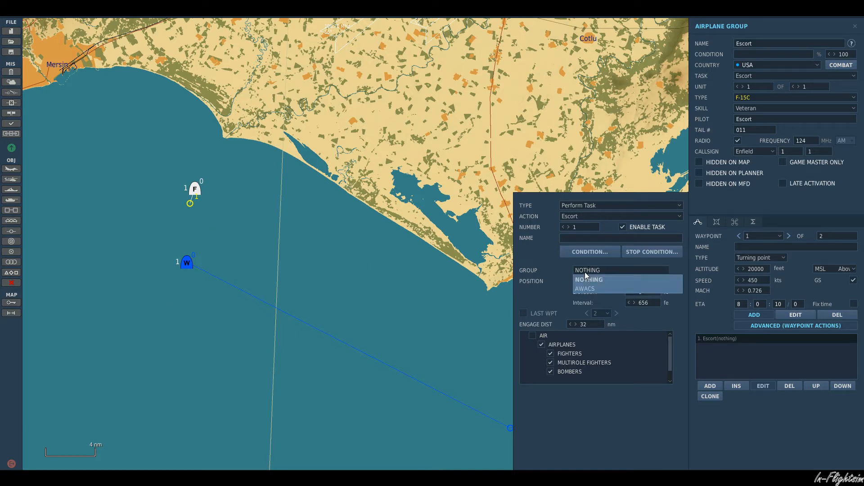
left_click(615, 288)
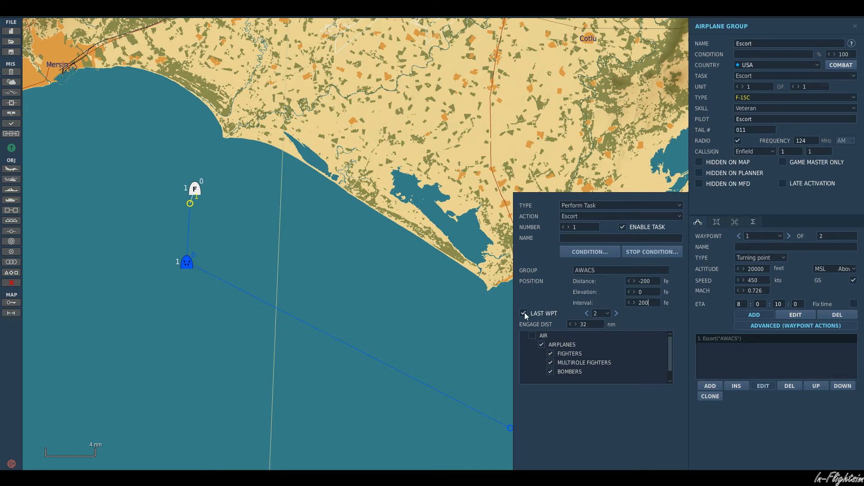
Examine the escort task's last-waypoint option against the AWACS route on the map.
left_click(609, 316)
scroll(386, 306, "down", 1)
scroll(386, 305, "down", 5)
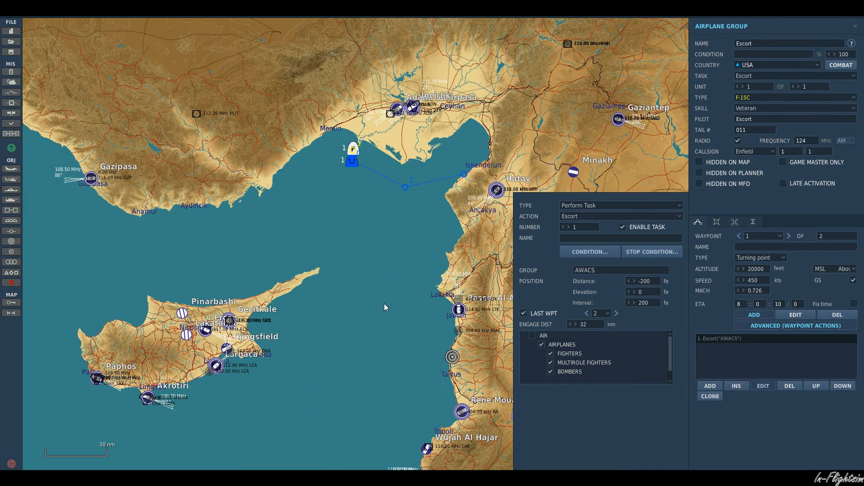
right_click_drag(448, 216, 282, 236)
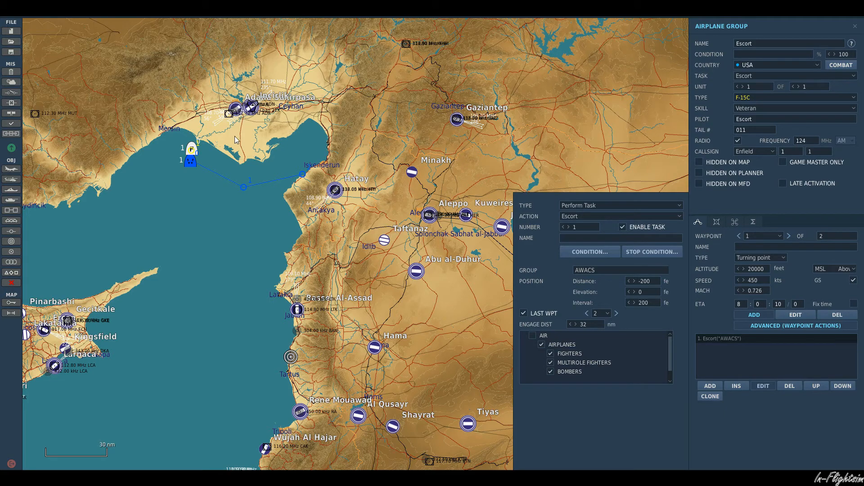
scroll(162, 111, "up", 5)
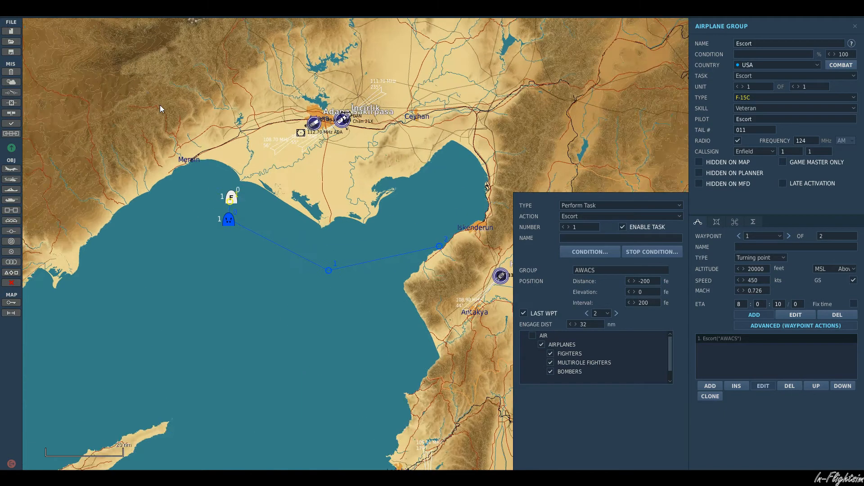
scroll(356, 215, "up", 1)
right_click_drag(380, 233, 246, 191)
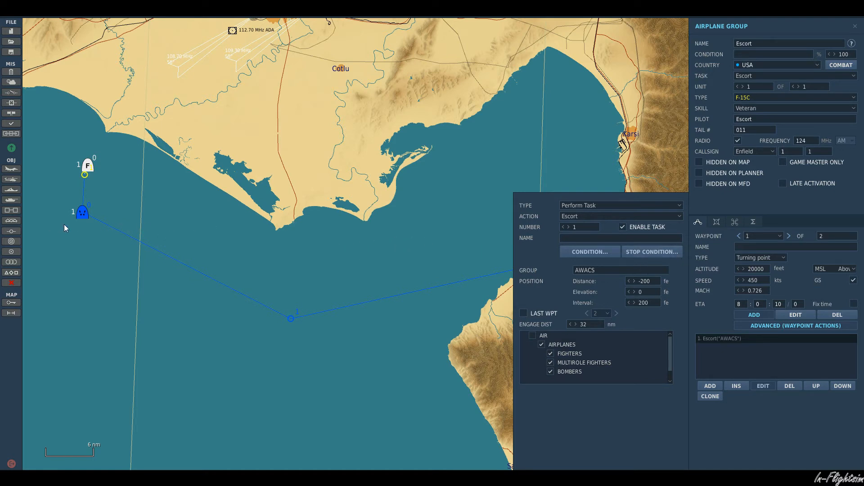
Give the Escort task a stop condition with a duration of 2 hours 15 minutes.
left_click(636, 252)
left_click(524, 126)
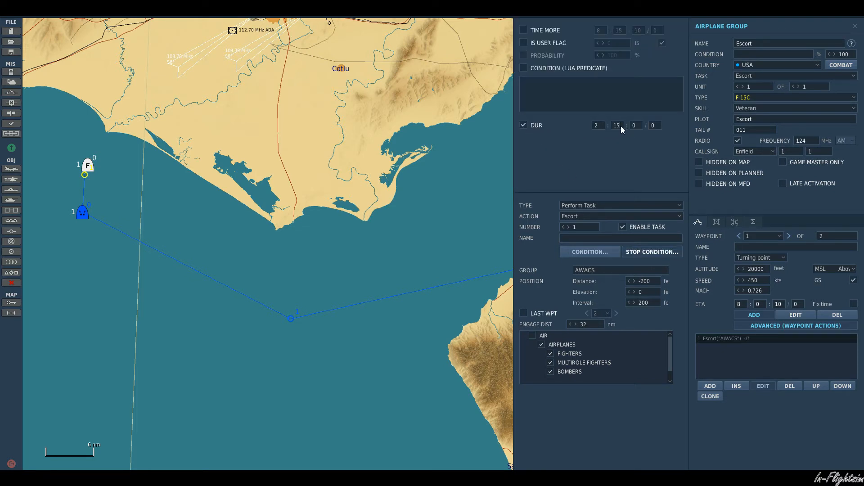
left_click(657, 252)
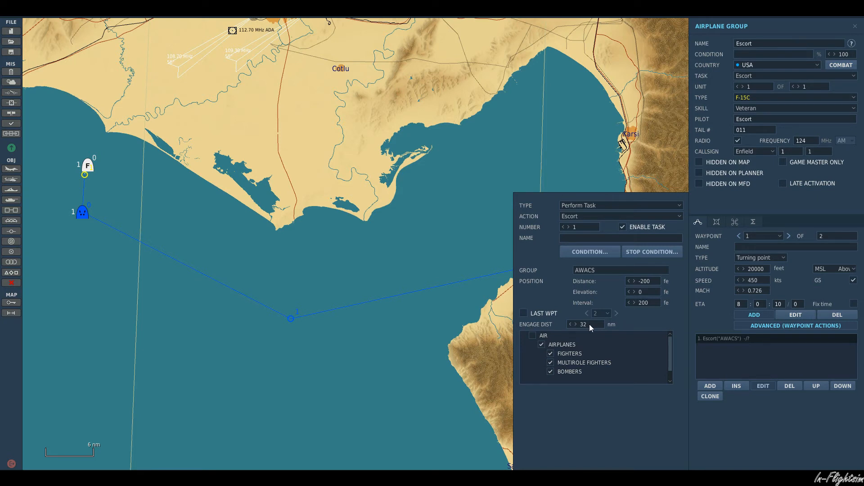
Set the Escort task's engage distance to 60 nm, review the target types down to helicopters, and finish editing the task.
left_click_drag(587, 324, 578, 327)
type("60")
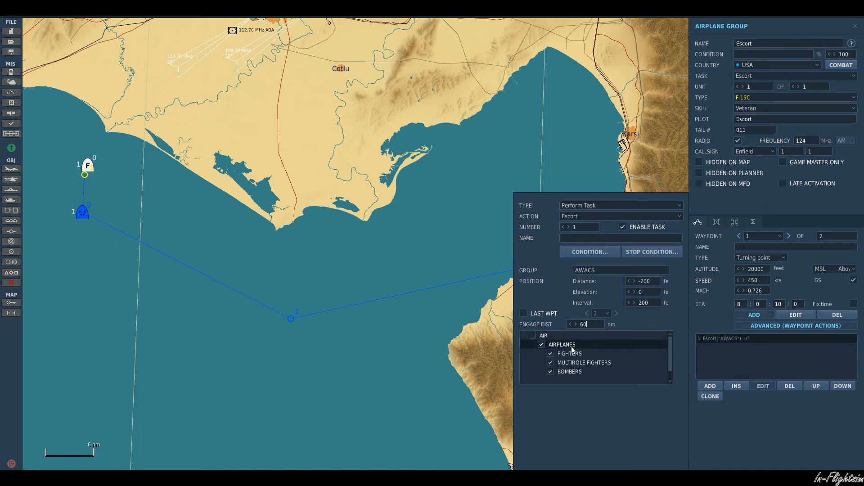
mouse_move(669, 352)
left_mouse_down()
mouse_move(670, 367)
mouse_move(669, 351)
left_mouse_up()
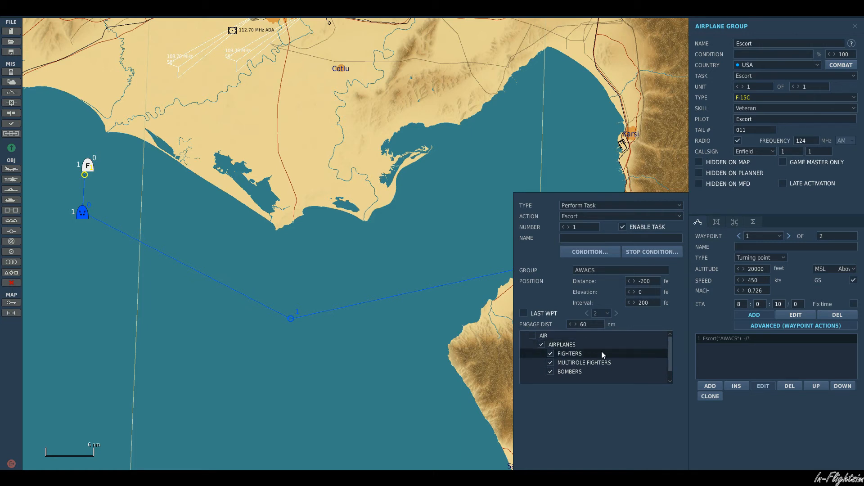
left_click_drag(672, 355, 672, 368)
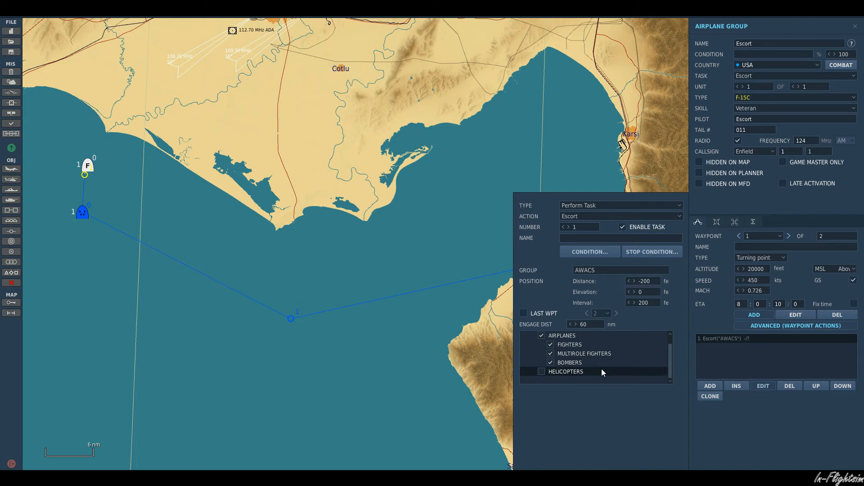
left_click(763, 385)
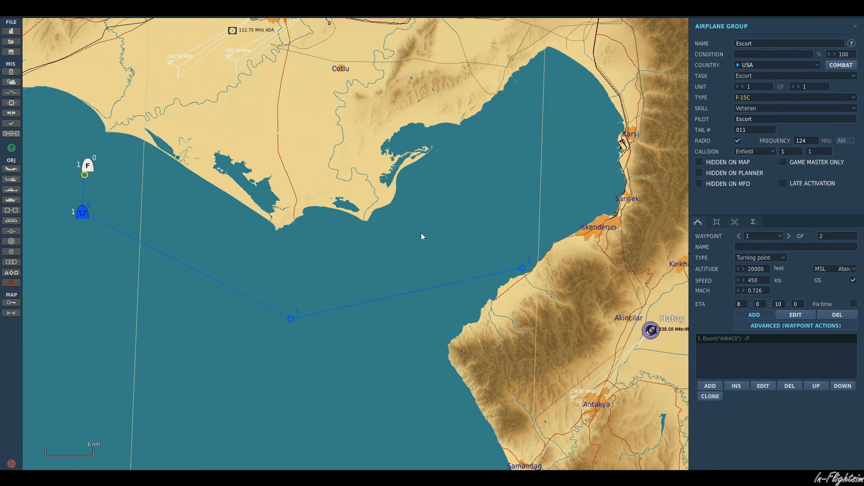
Deselect the Escort group and start flying the mission.
left_click(95, 185)
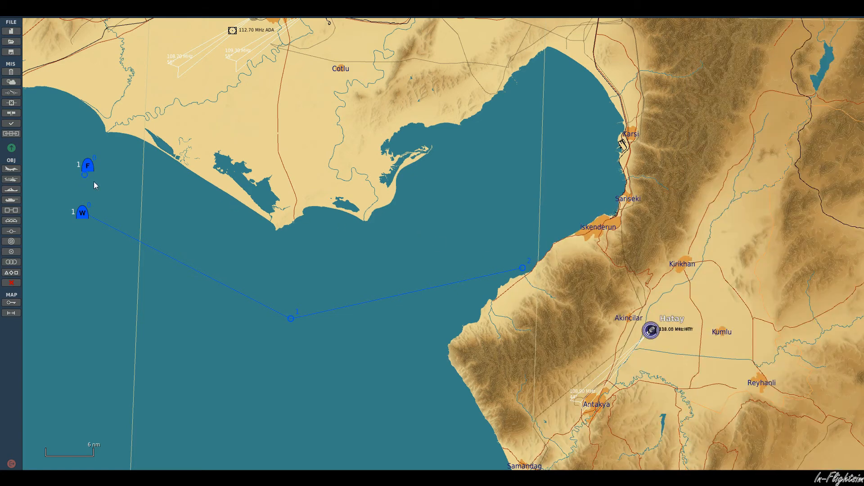
left_click(12, 150)
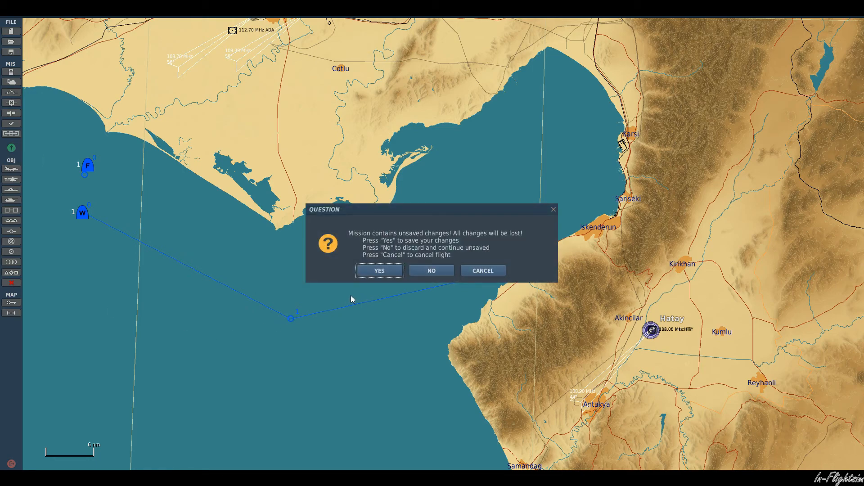